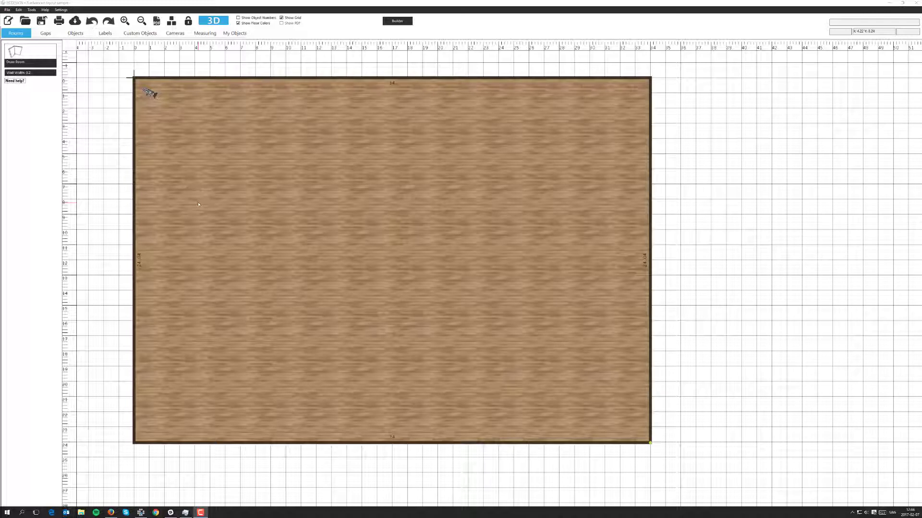
Step: Divide the room with a full-width straight wall 10 from the upper wall and set the upper room's ceiling height to 4
click(134, 232)
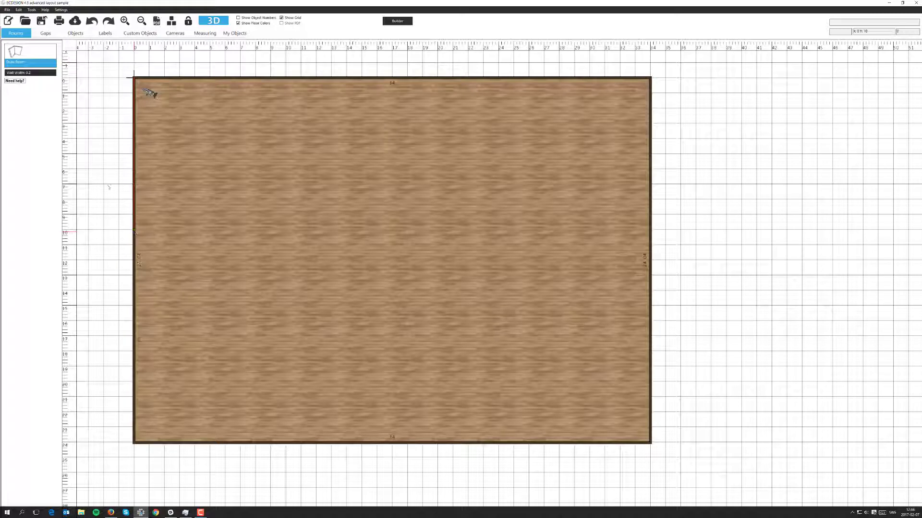
mouse_move(134, 230)
mouse_down()
mouse_move(552, 239)
mouse_move(642, 228)
mouse_up()
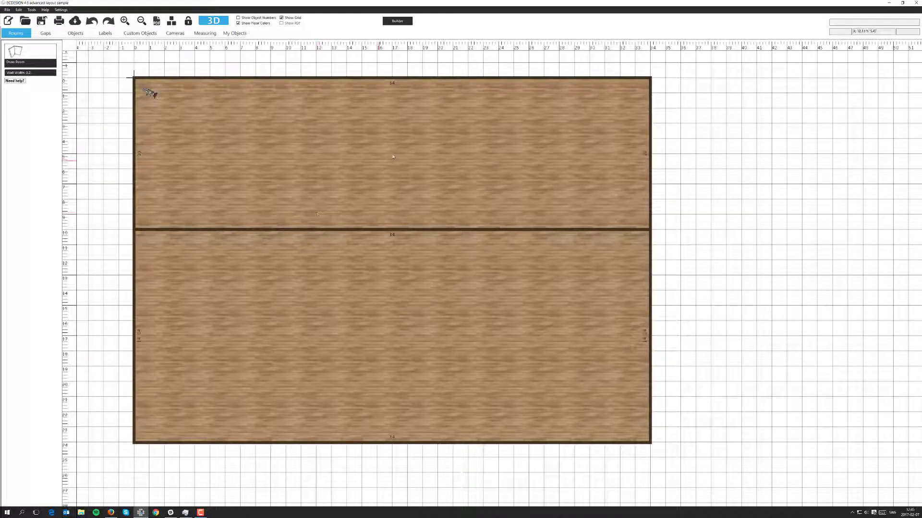
click(336, 134)
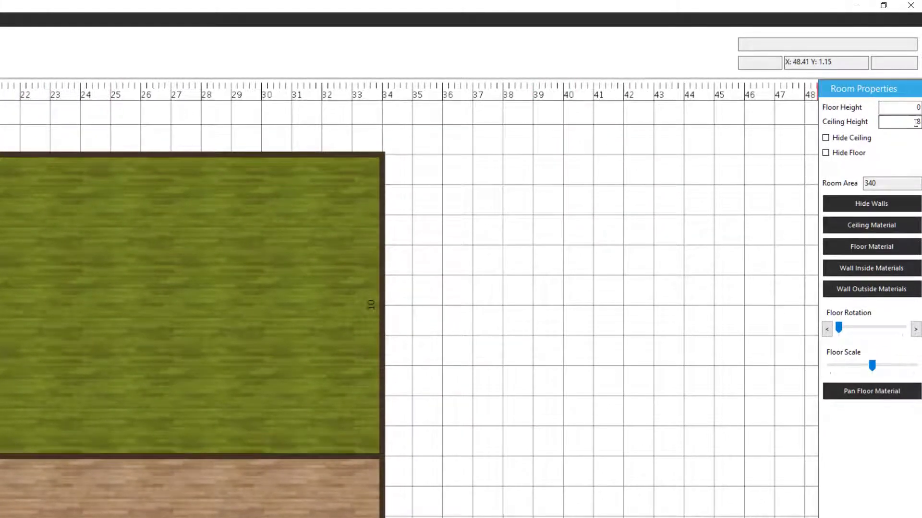
double_click(916, 123)
text(4)
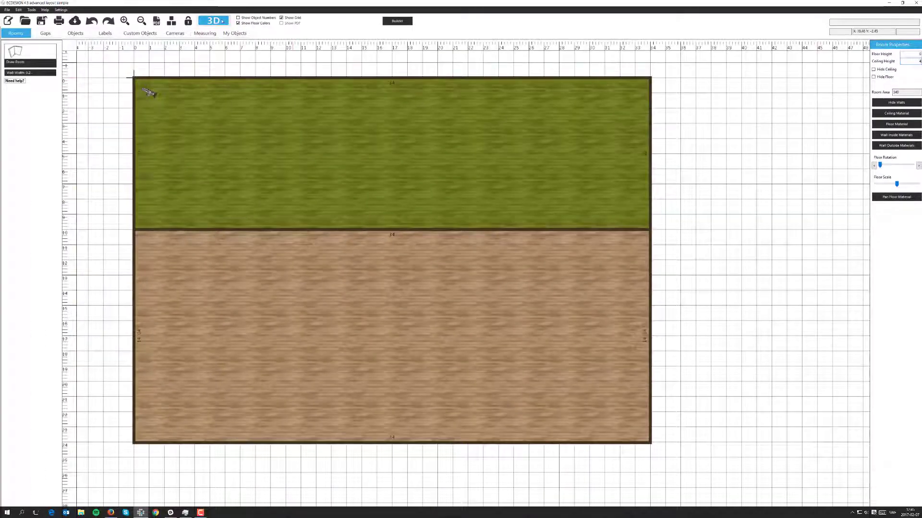
Step: Preview the two rooms in 3D, return to the plan and hide the dividing wall
click(214, 21)
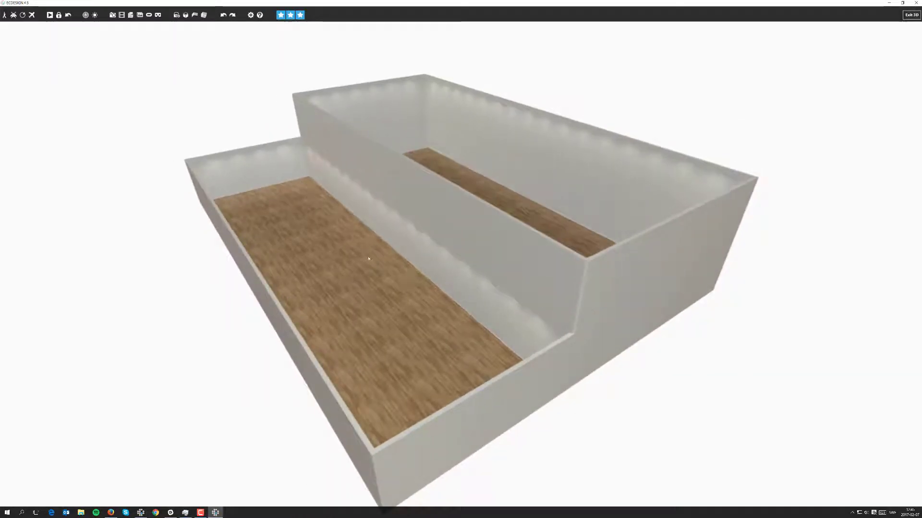
click(911, 14)
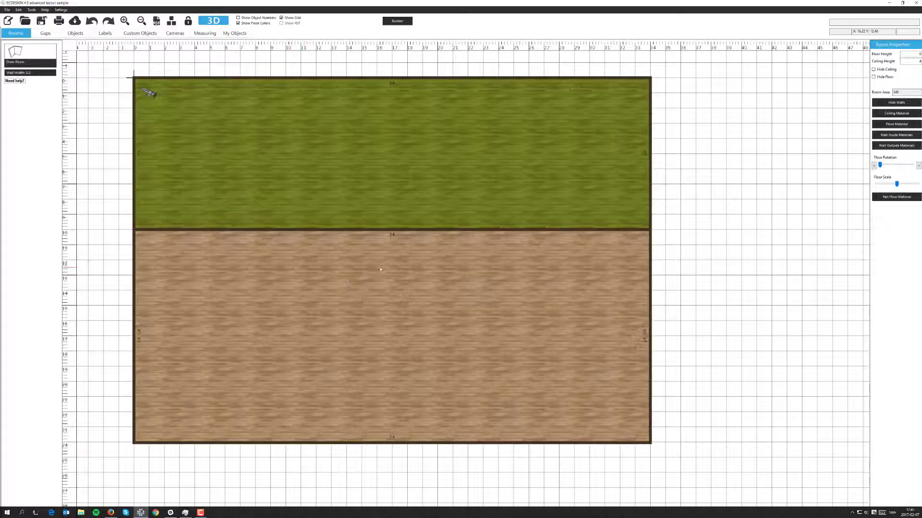
click(364, 231)
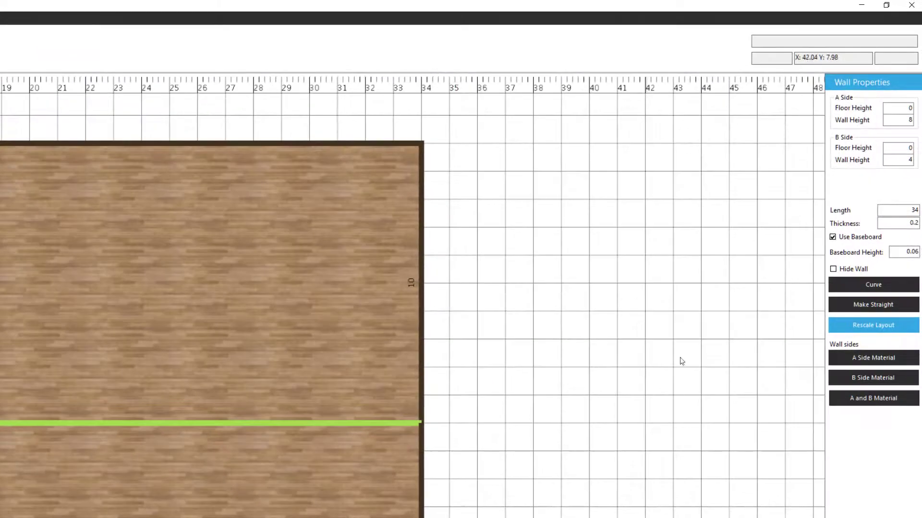
click(833, 270)
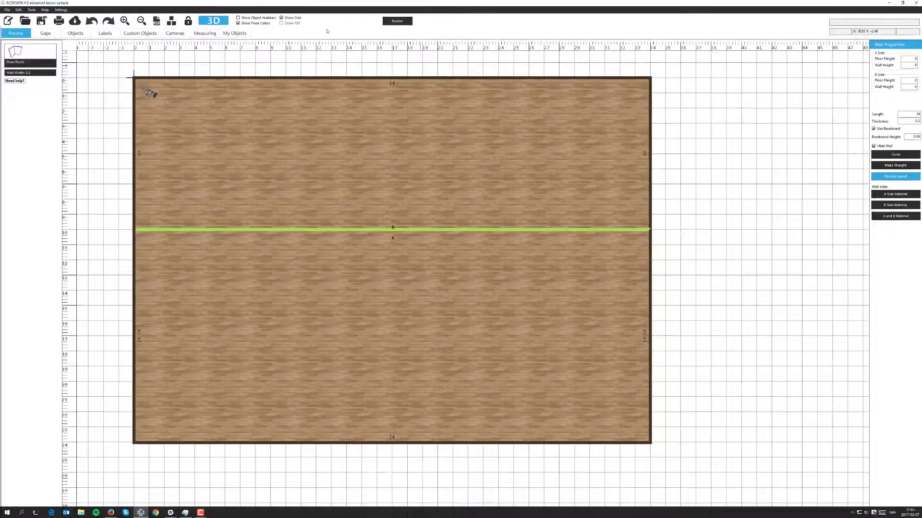
Step: Inspect the layout with the hidden dividing wall in the BETA 3D viewer, from inside and above, and return to the plan
click(214, 21)
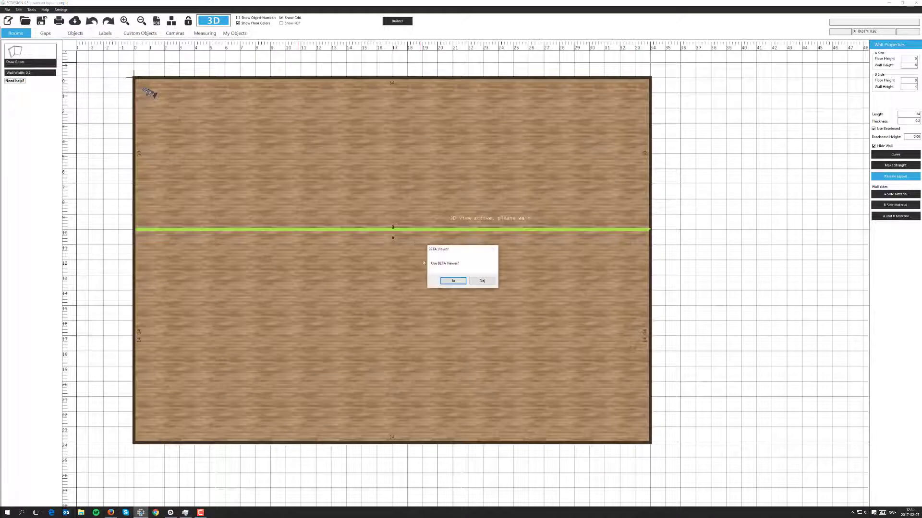
click(453, 280)
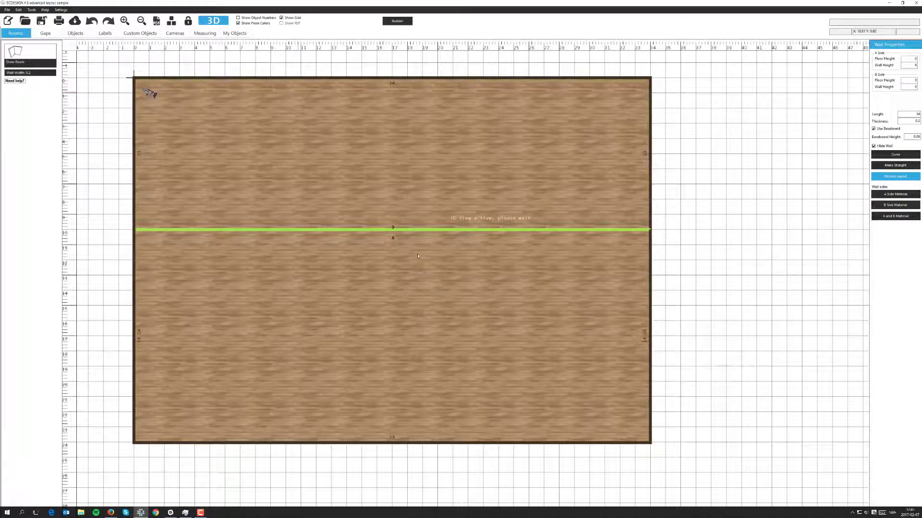
key(w)
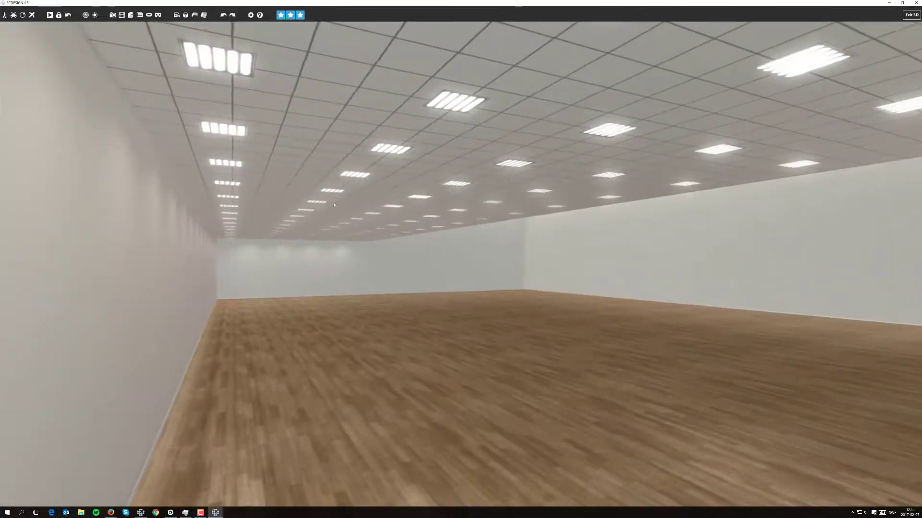
key(d)
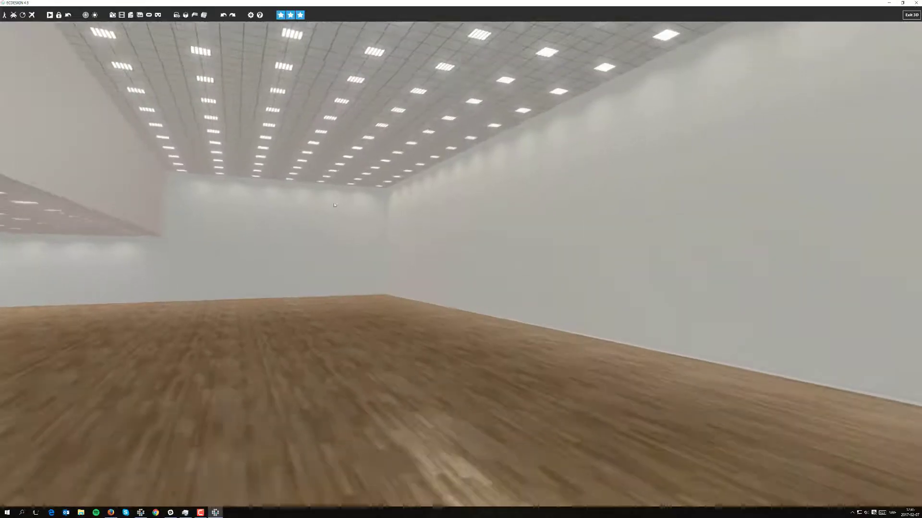
key(d)
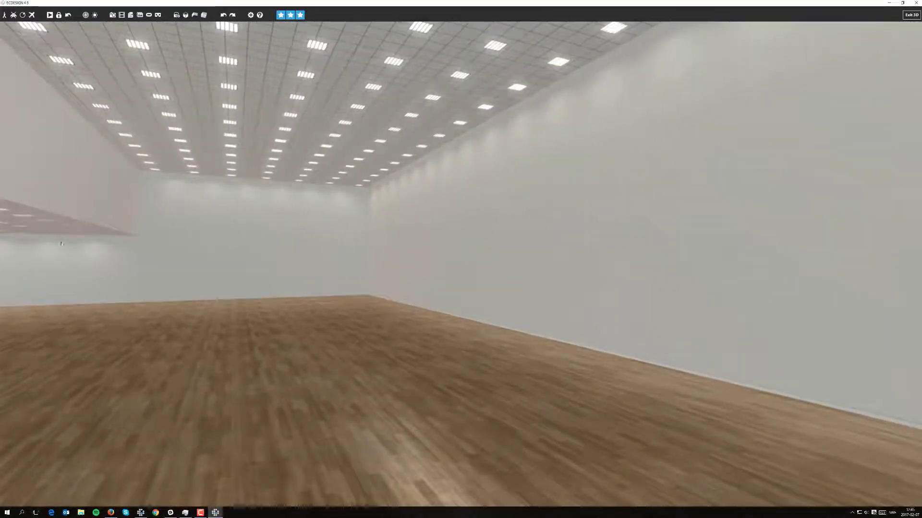
drag(354, 251, 203, 320)
key(d)
key(d)
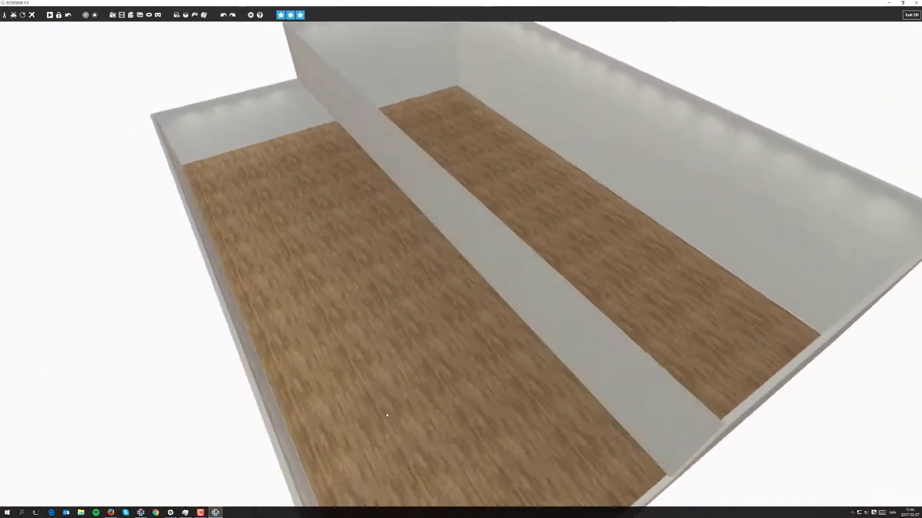
drag(410, 414, 667, 217)
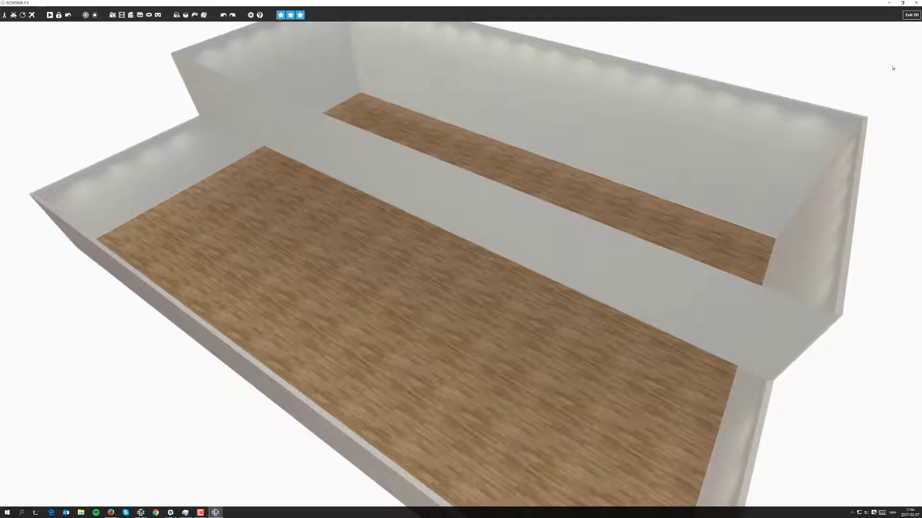
click(911, 15)
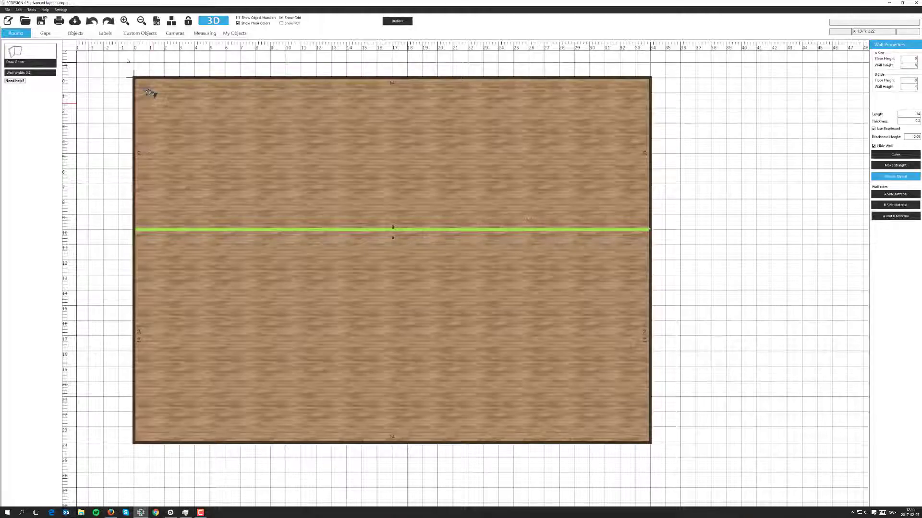
Step: Undo the hiding and drawing of the dividing wall, and draw a new full-width wall 11 from the upper wall
click(92, 21)
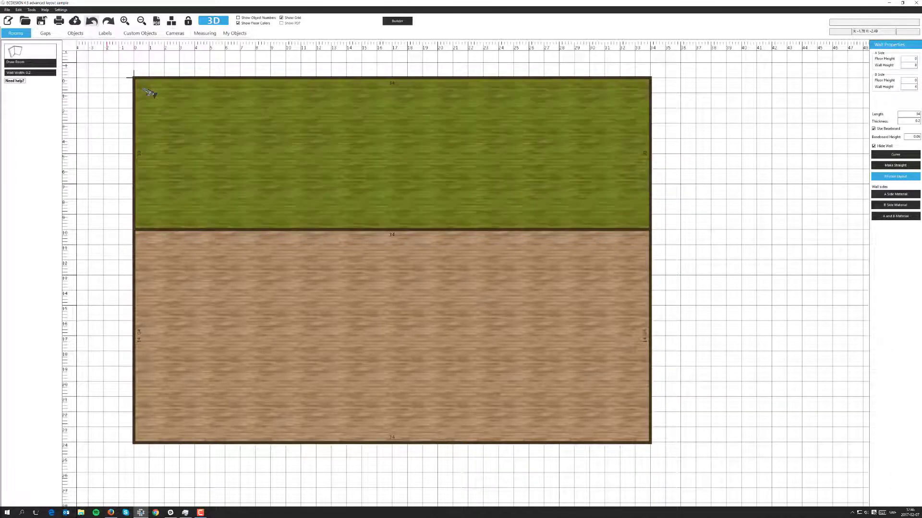
click(92, 21)
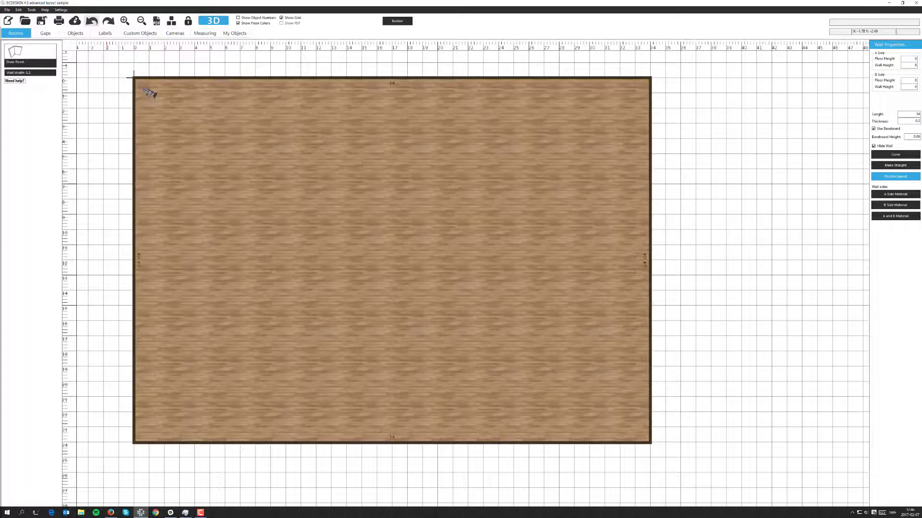
click(18, 47)
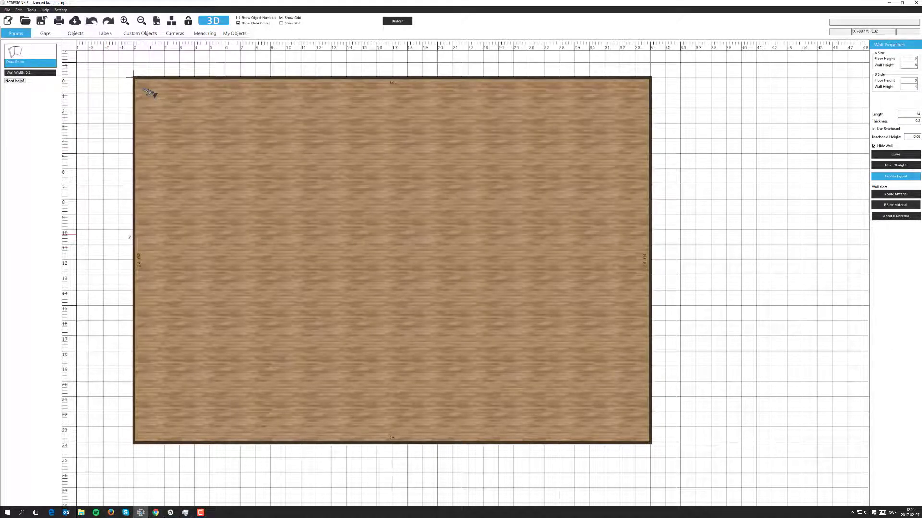
click(134, 245)
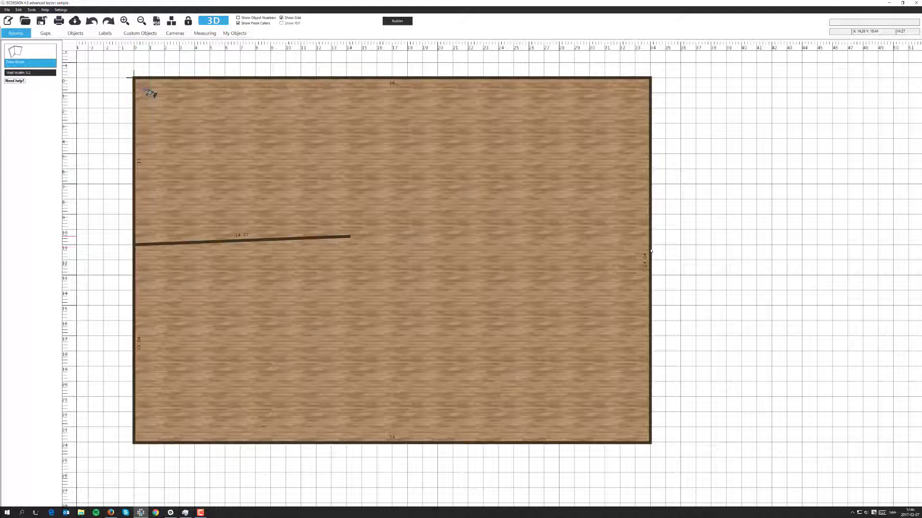
click(651, 247)
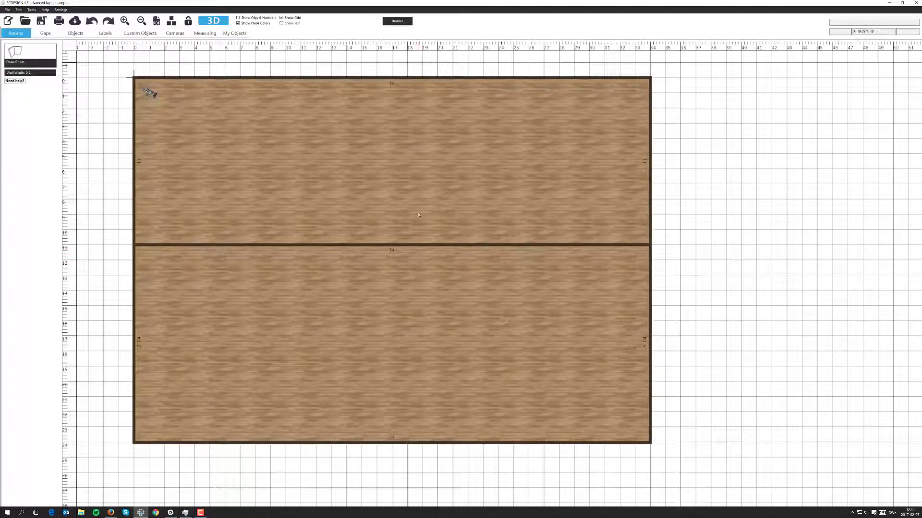
Step: Set the dividing wall's height to 10 on both sides and hide the wall
click(321, 146)
click(398, 287)
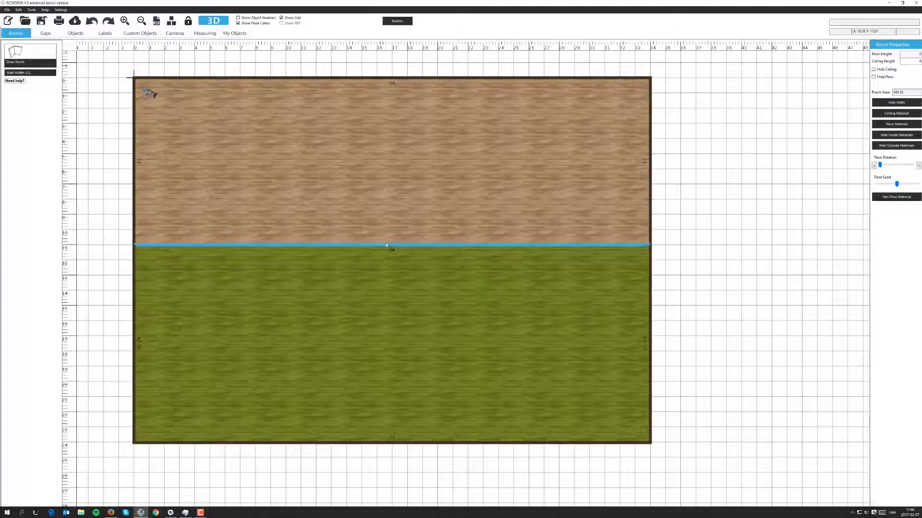
click(386, 246)
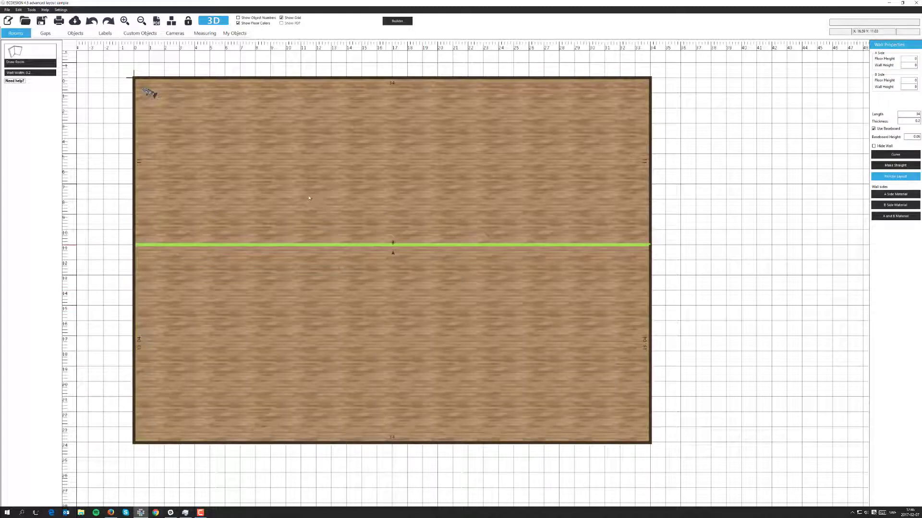
double_click(915, 65)
scroll(420, 241, up, 3)
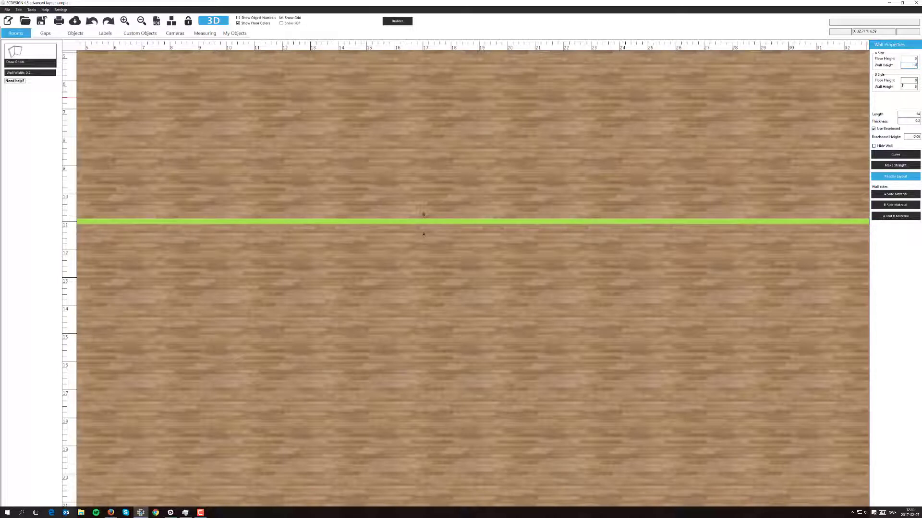
drag(908, 88, 917, 88)
scroll(437, 160, down, 3)
click(437, 96)
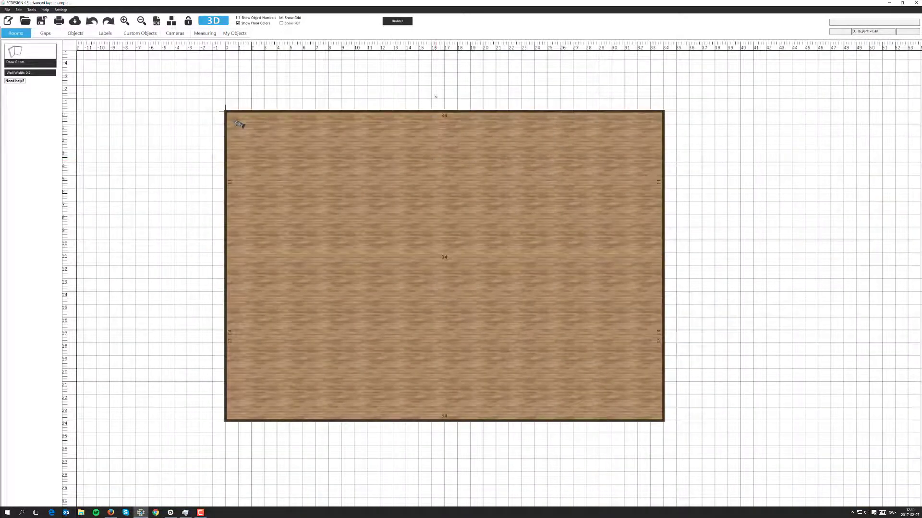
Step: Check the room properties, examine the wall shapes from outside in the BETA 3D viewer, and return to the plan
click(378, 192)
click(301, 156)
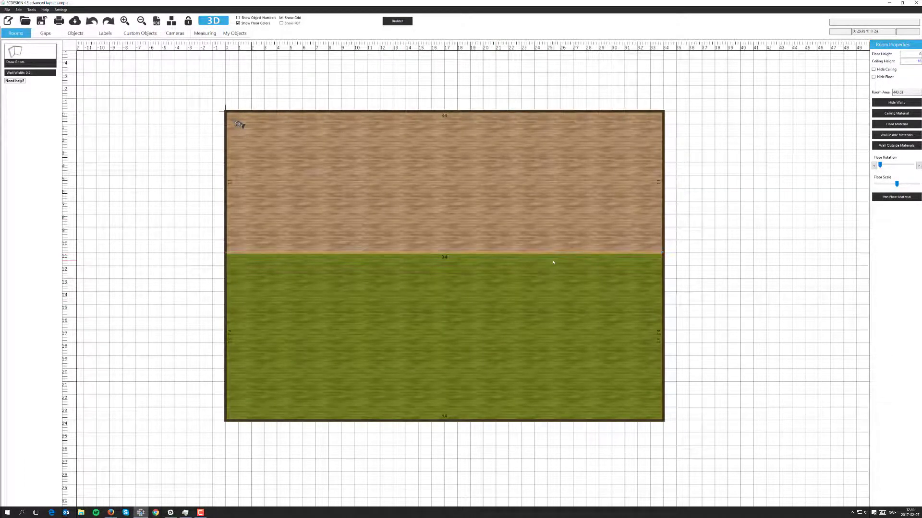
click(213, 21)
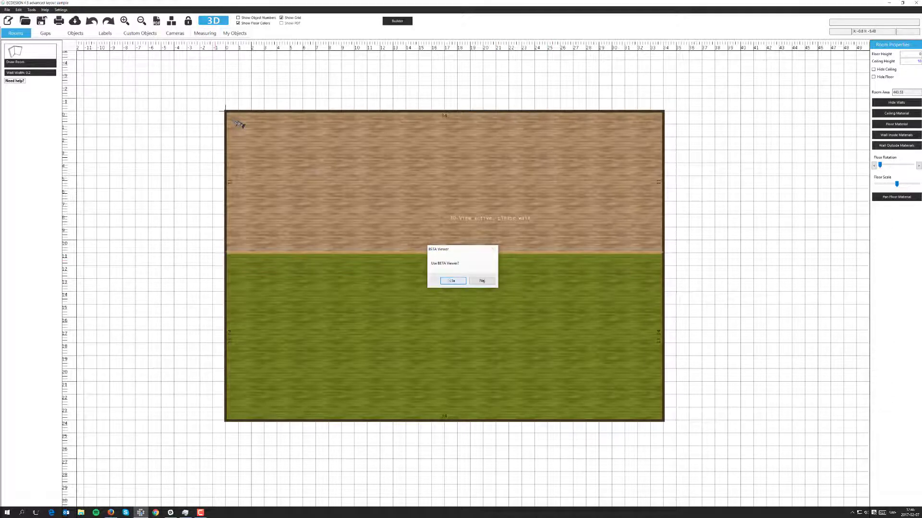
click(451, 280)
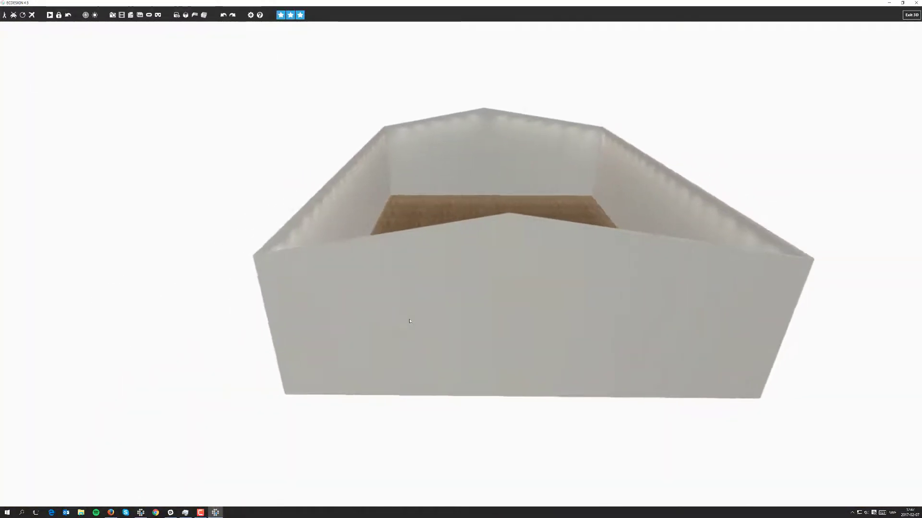
drag(409, 321, 432, 321)
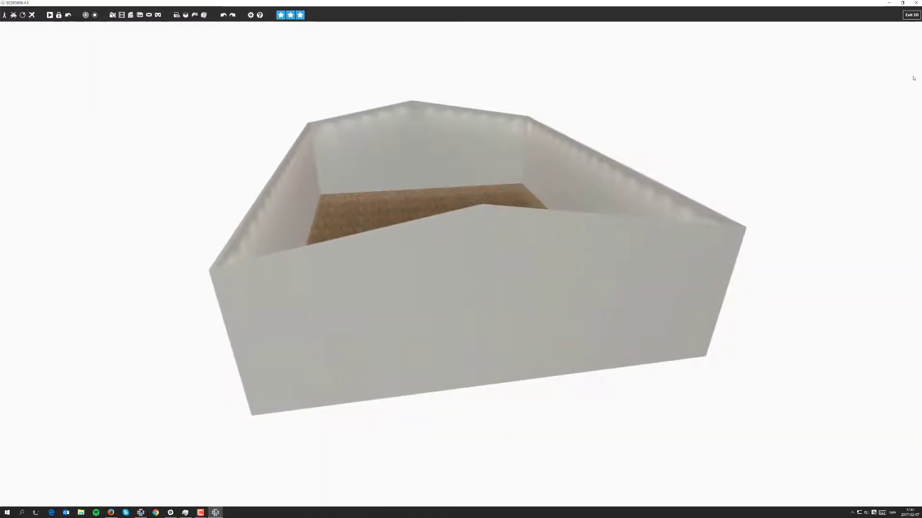
click(911, 15)
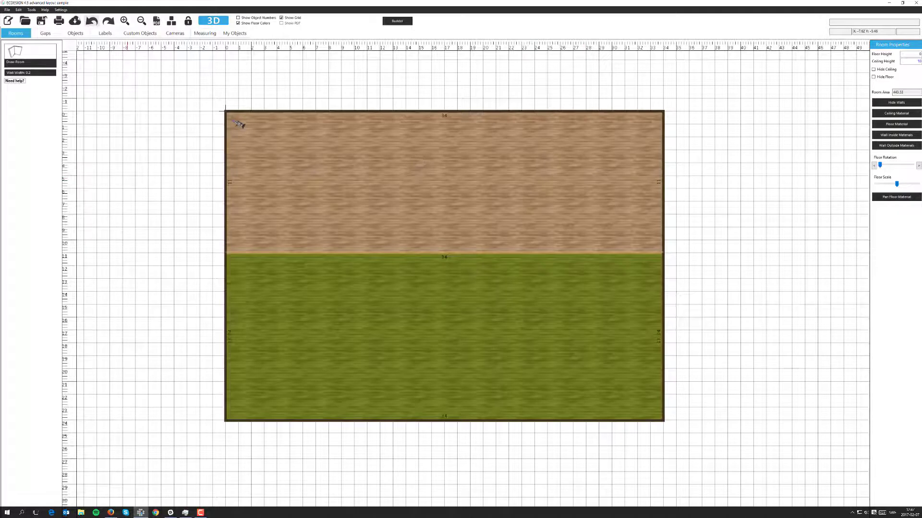
Step: Undo the dividing wall's property changes and the wall itself, and select the whole undivided room
click(92, 20)
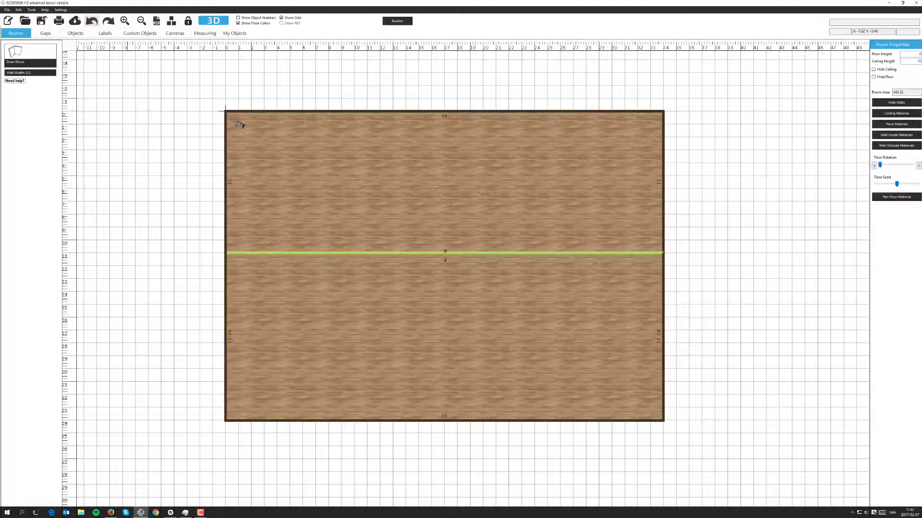
click(92, 21)
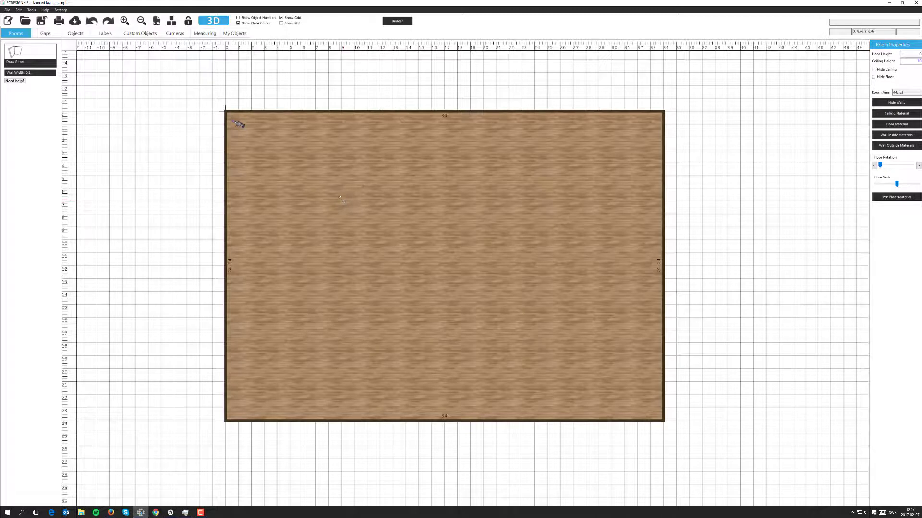
click(341, 196)
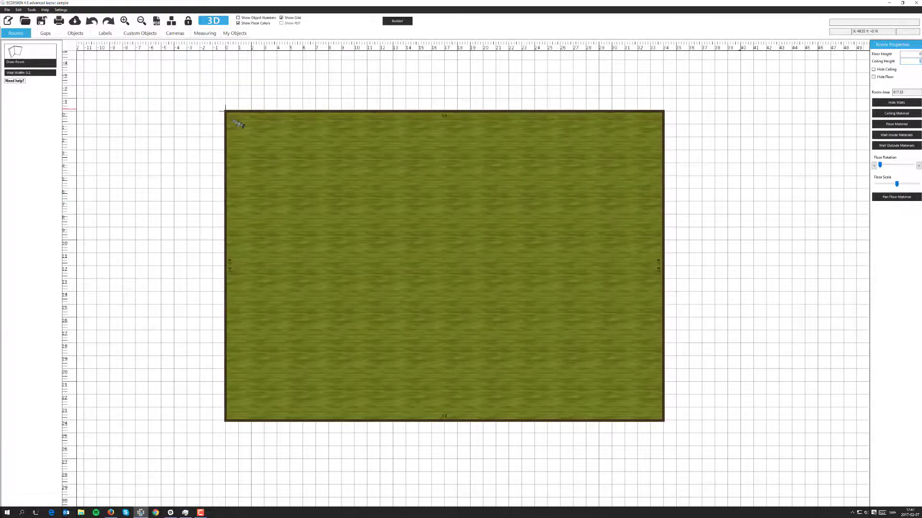
Step: Set the wall height of the room's left wall to 12
click(226, 240)
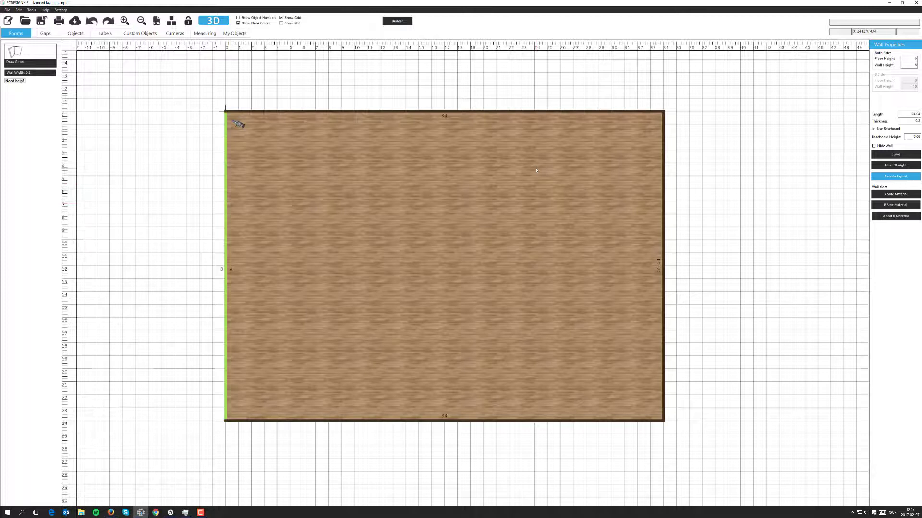
double_click(906, 65)
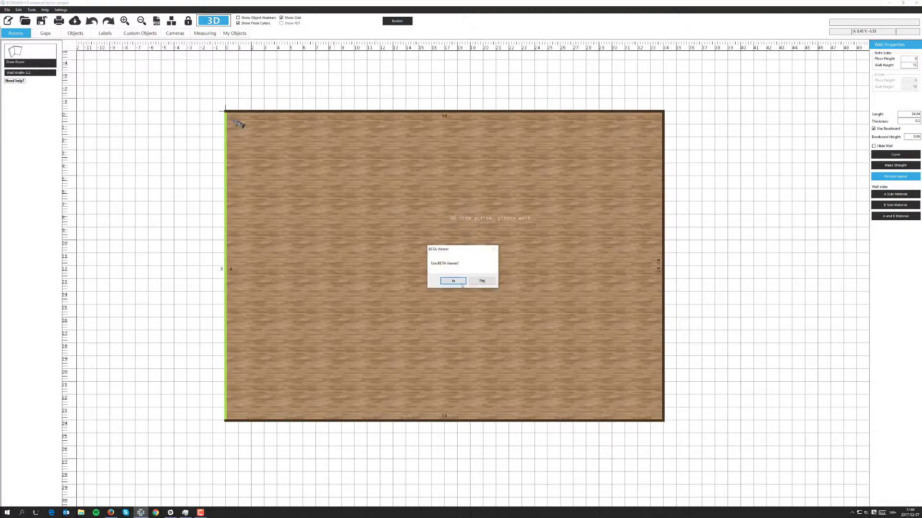
Step: Open the room in the BETA 3D viewer and examine the slope of the wall tops from outside
click(451, 282)
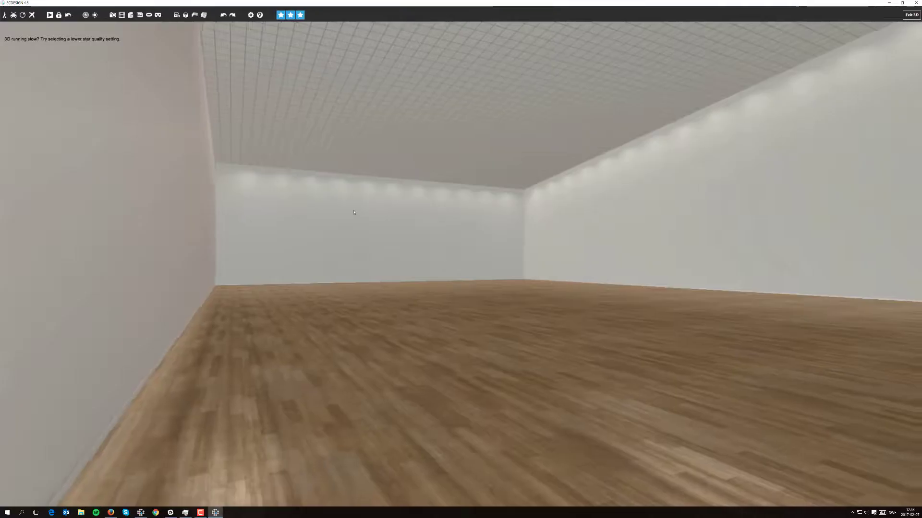
drag(414, 274, 275, 312)
key(Left)
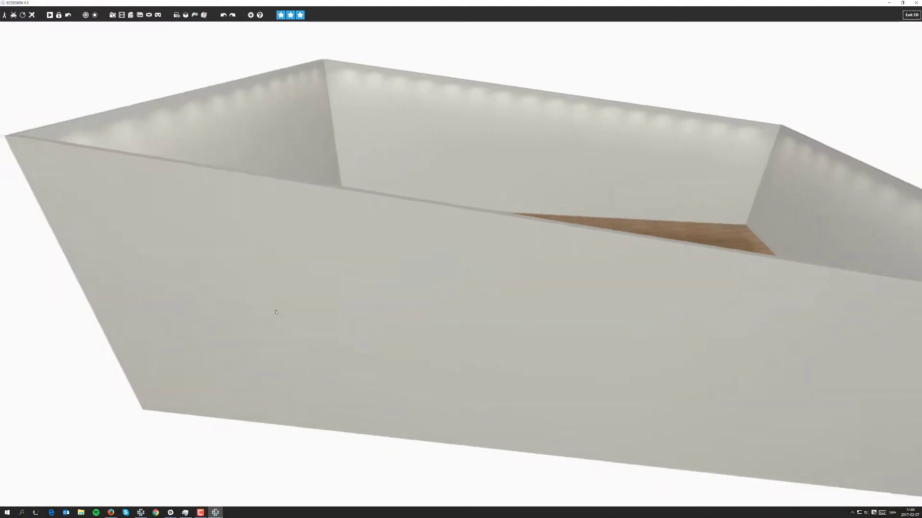
key(Down)
key(Right)
key(Down)
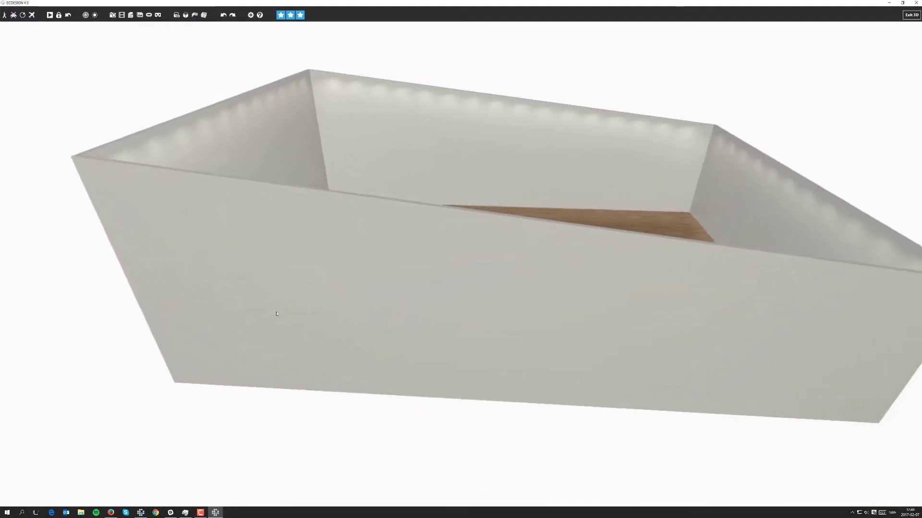
scroll(276, 314, down, 3)
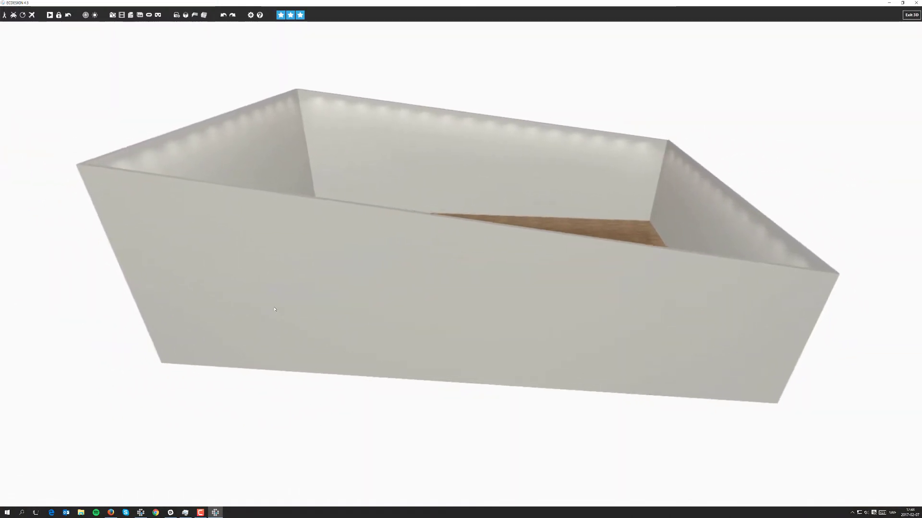
drag(275, 309, 276, 298)
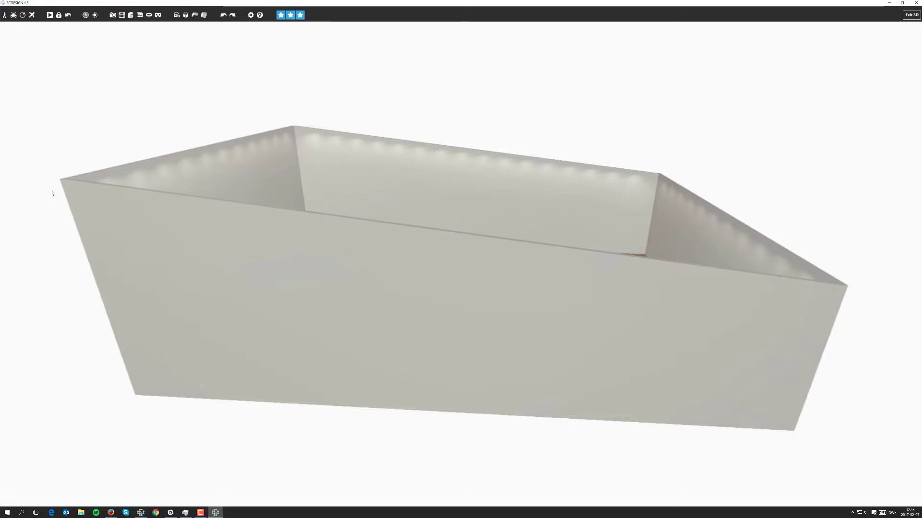
drag(52, 193, 85, 161)
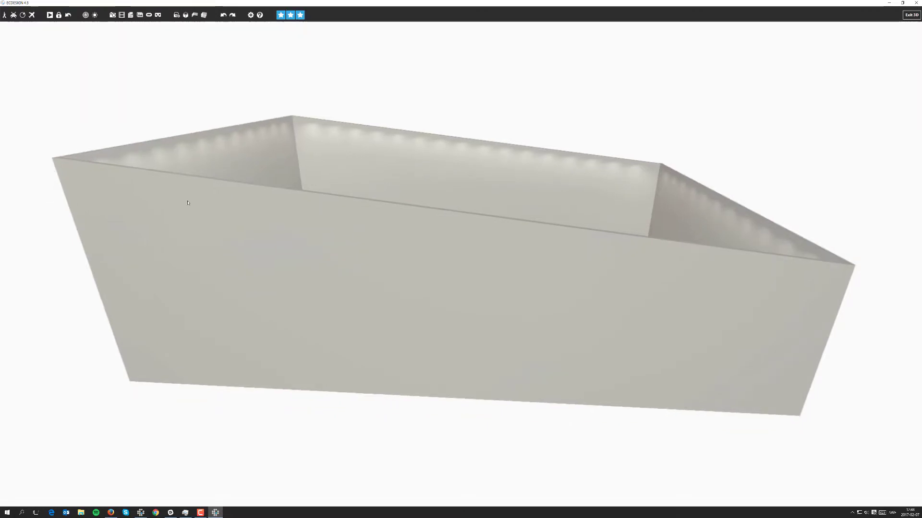